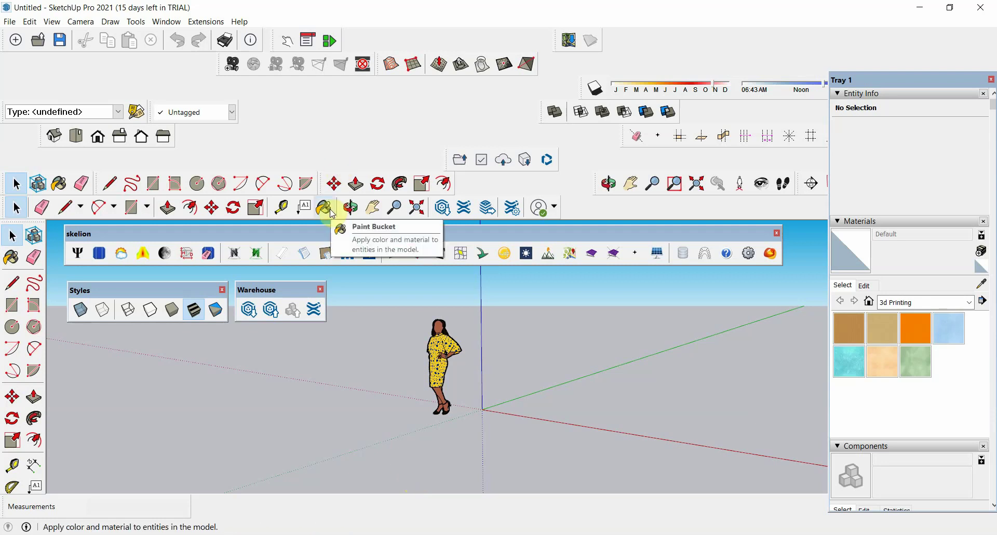
# Bring the Chrome window with skelion.com's download page to the front.
pyautogui.hotkey('alt', 'Tab')
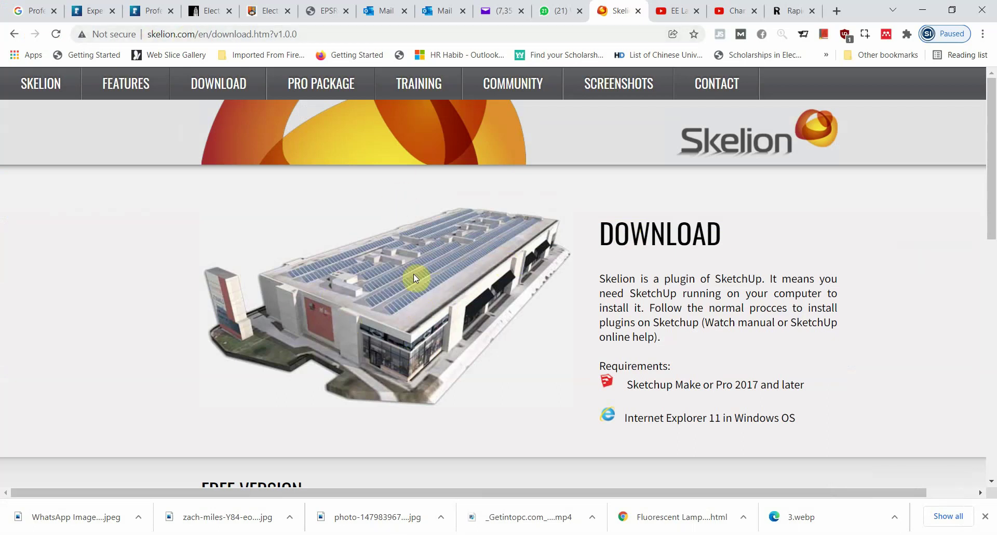
# Read the FREE VERSION section, noting the 15-day trial, then the PRO & SUPPORT PACKAGE section.
pyautogui.scroll(-5, 449, 330)
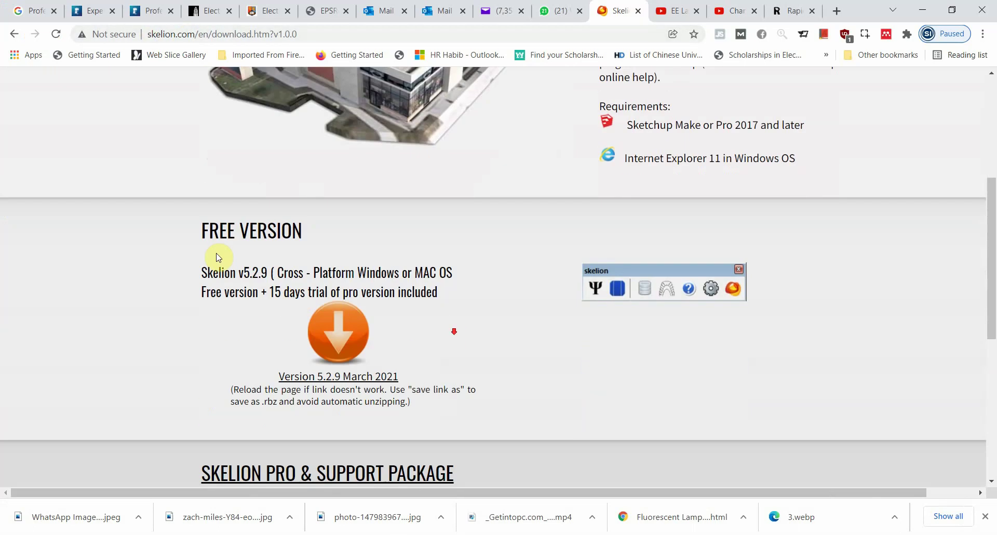
pyautogui.moveTo(199, 229); pyautogui.dragTo(314, 233)
pyautogui.click(364, 237)
pyautogui.moveTo(269, 291); pyautogui.dragTo(318, 292)
pyautogui.scroll(-1, 491, 299)
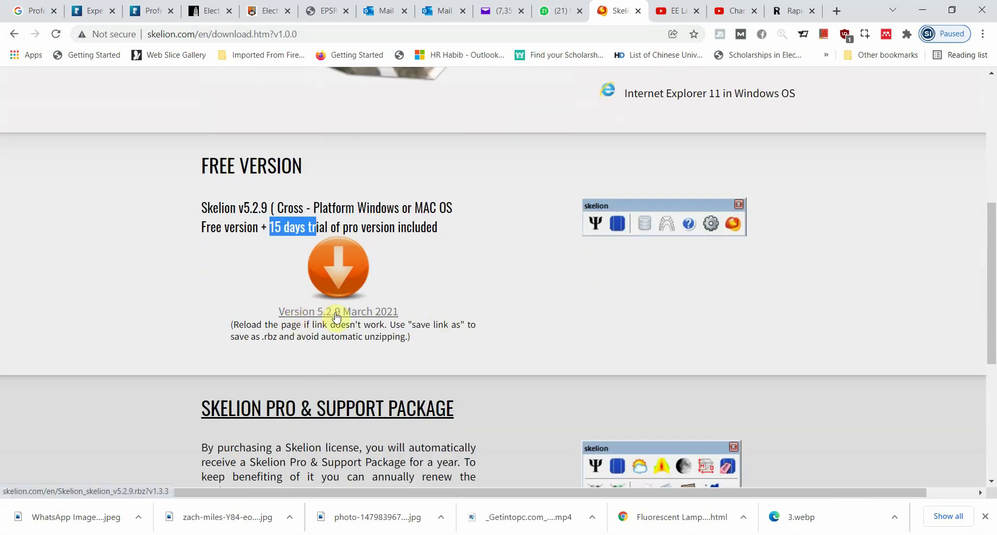
pyautogui.scroll(-1, 340, 314)
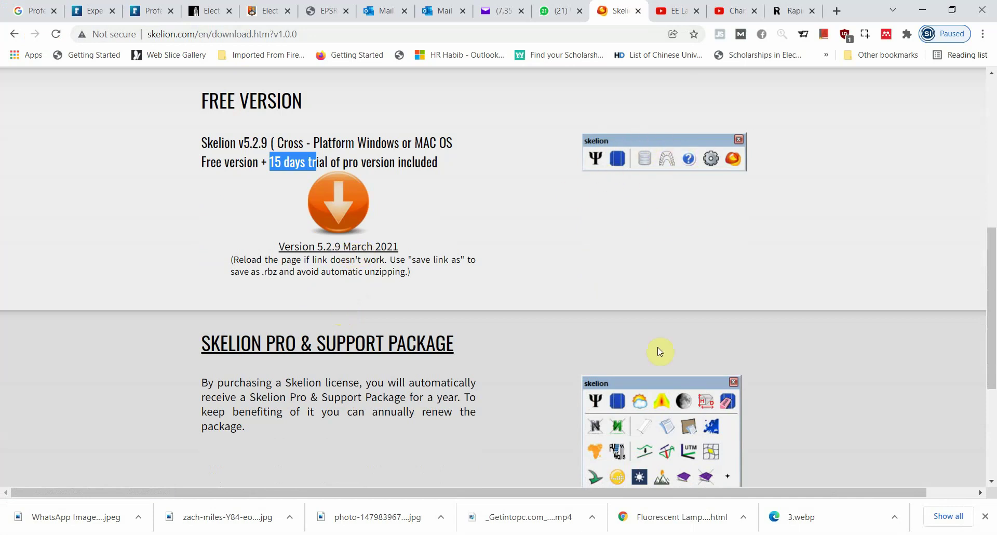
pyautogui.scroll(-2, 658, 349)
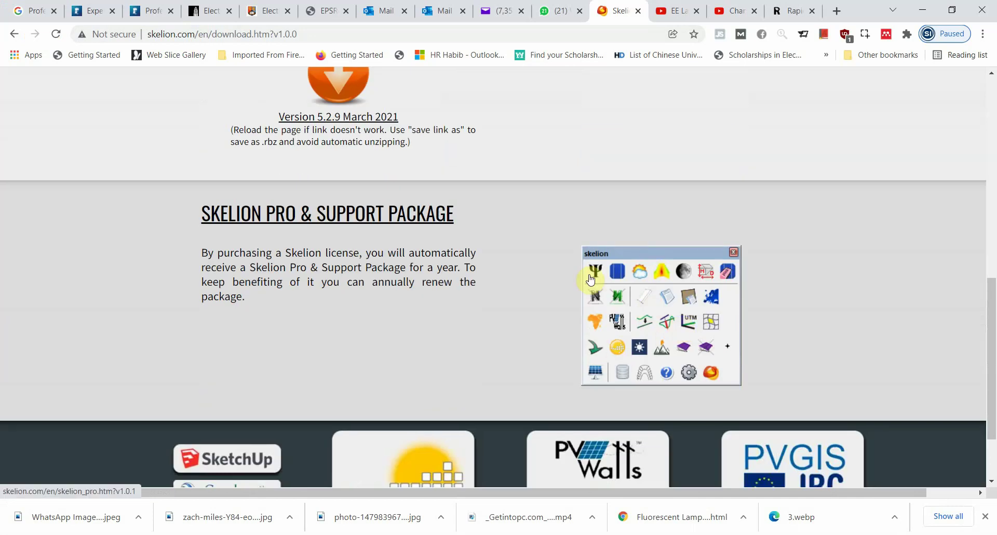
pyautogui.scroll(1, 590, 278)
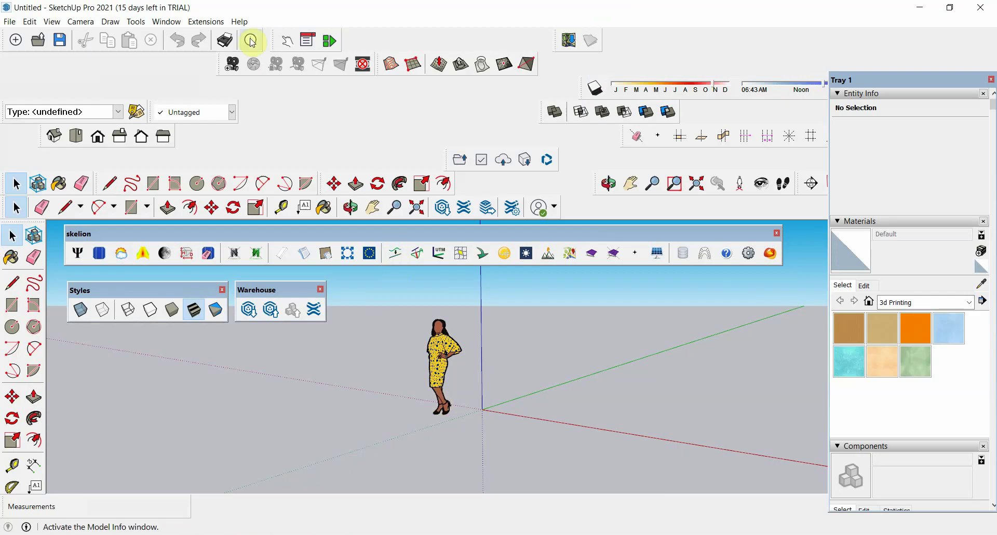
pyautogui.click(206, 27)
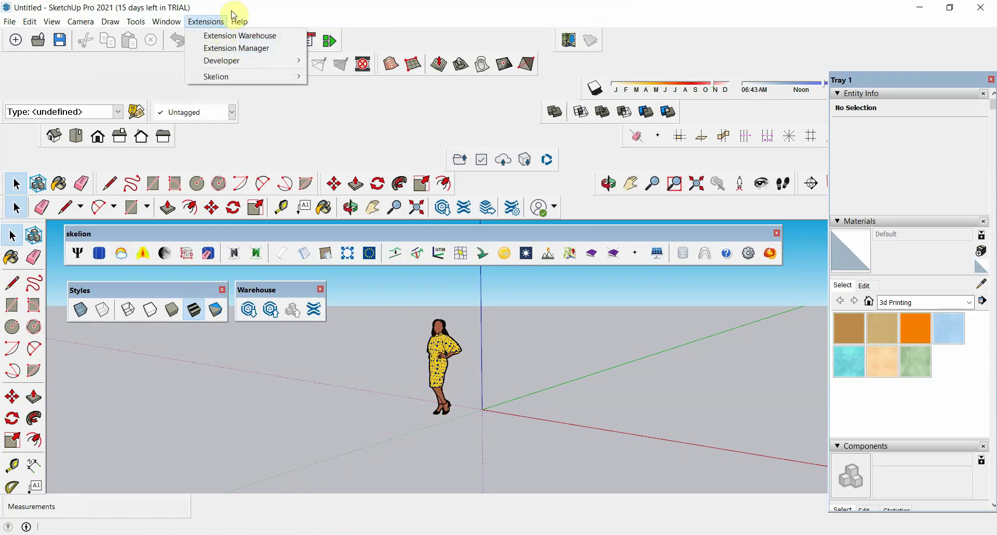
pyautogui.click(429, 25)
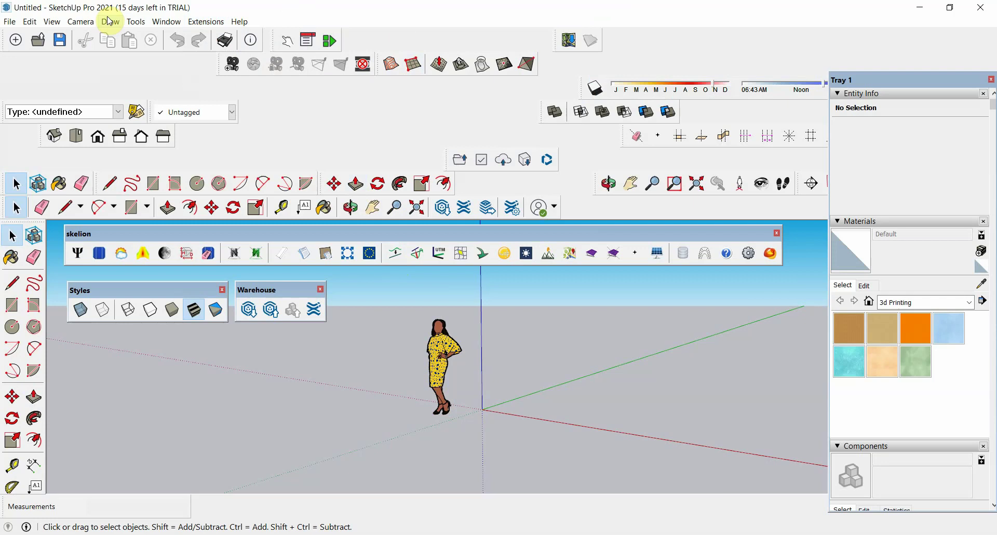
pyautogui.click(206, 23)
pyautogui.moveTo(222, 61)
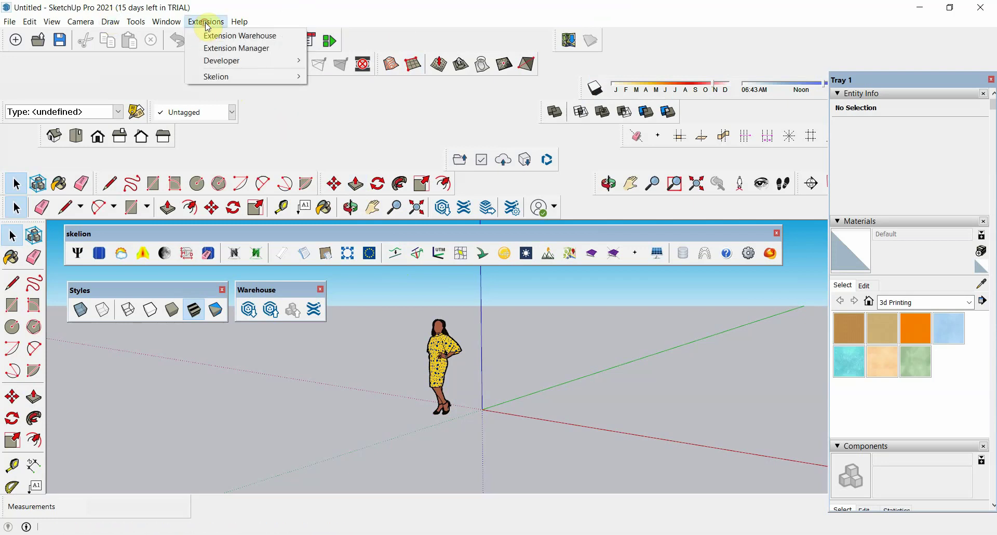
pyautogui.click(222, 52)
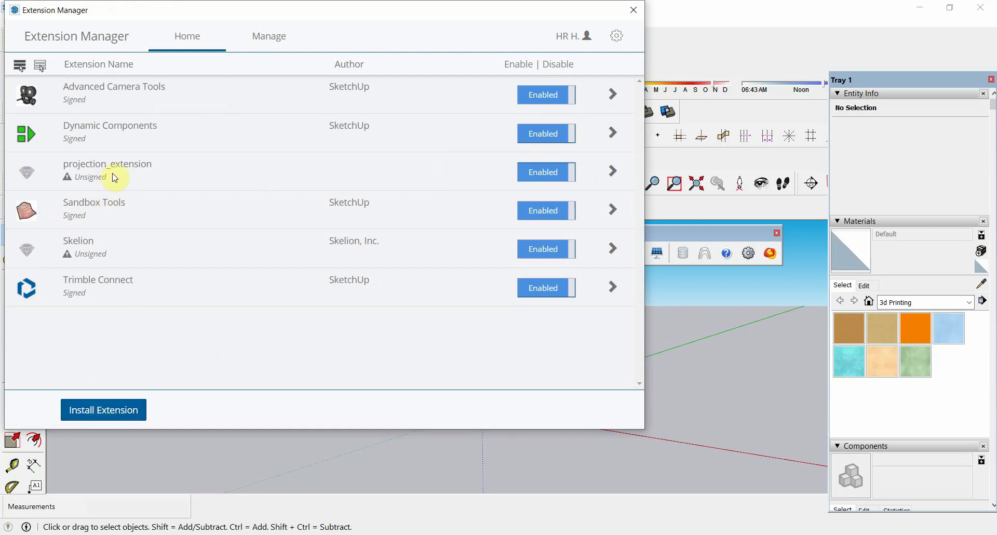
pyautogui.click(104, 259)
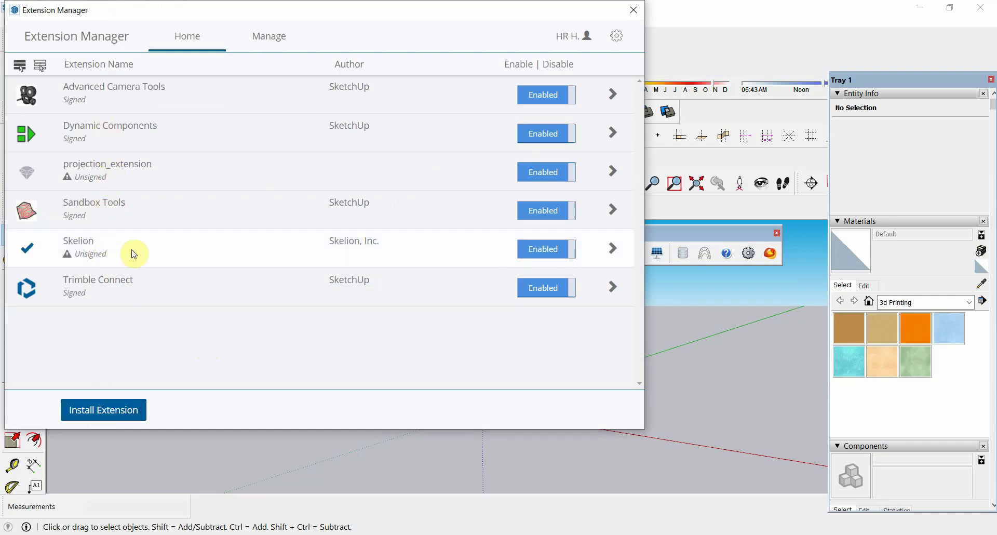
pyautogui.click(108, 411)
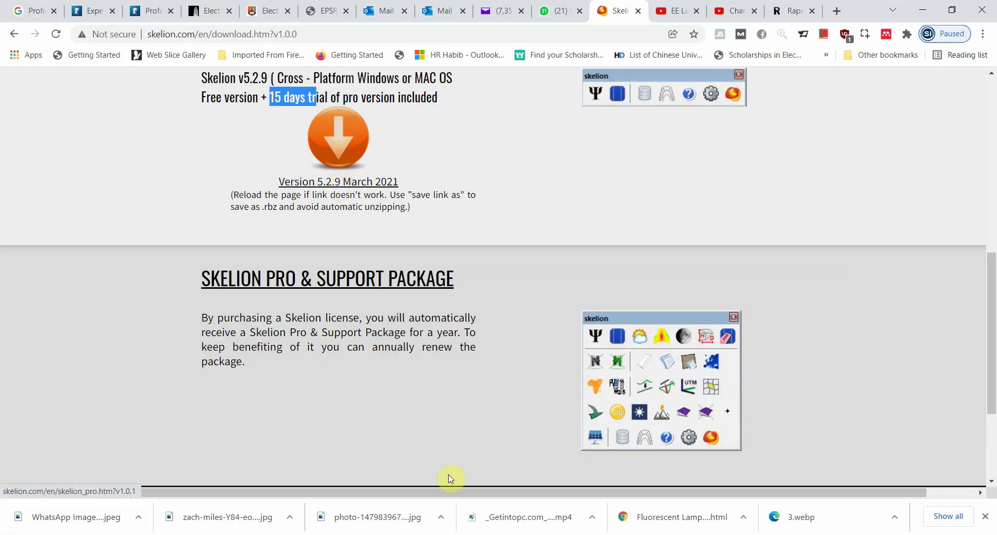
pyautogui.click(463, 495)
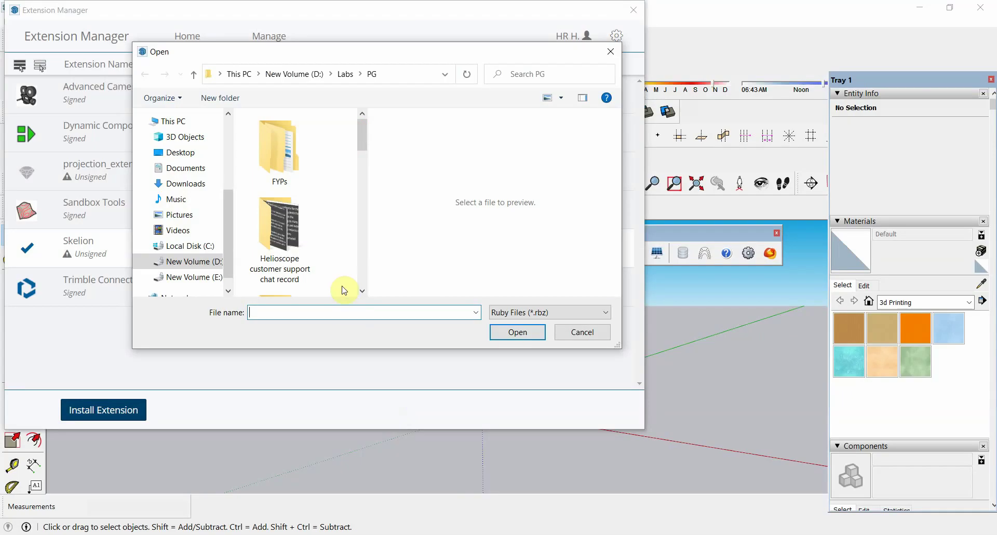
pyautogui.click(573, 333)
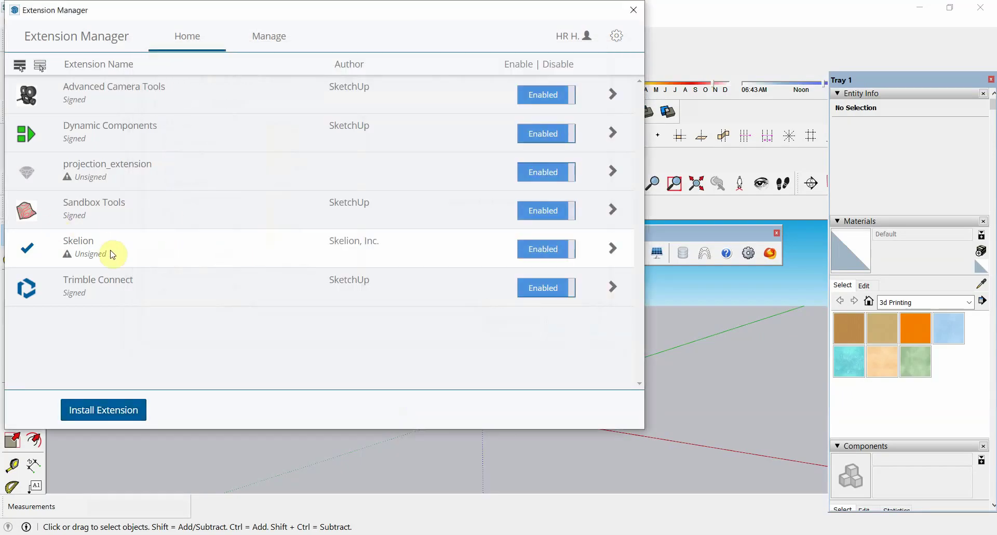
pyautogui.click(632, 9)
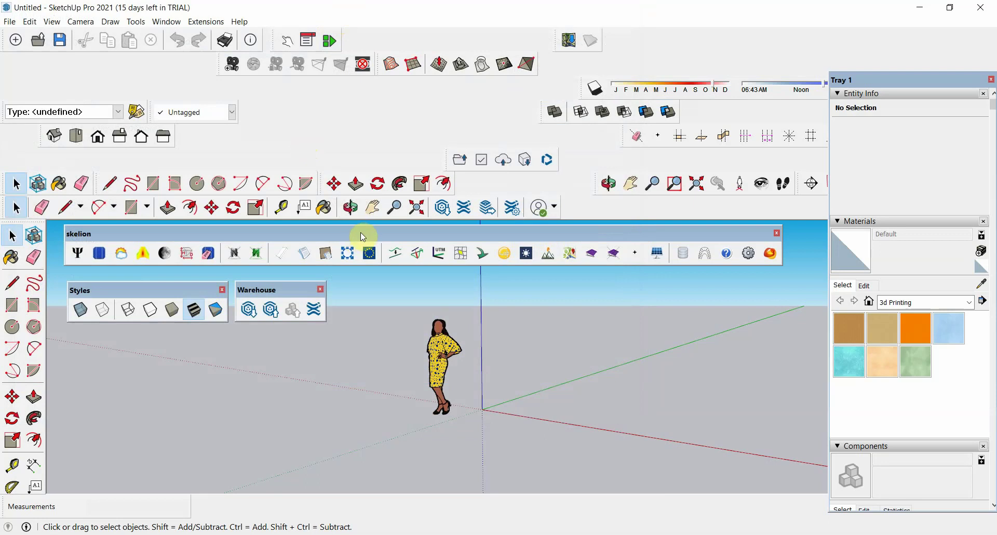
pyautogui.moveTo(363, 234); pyautogui.dragTo(360, 230)
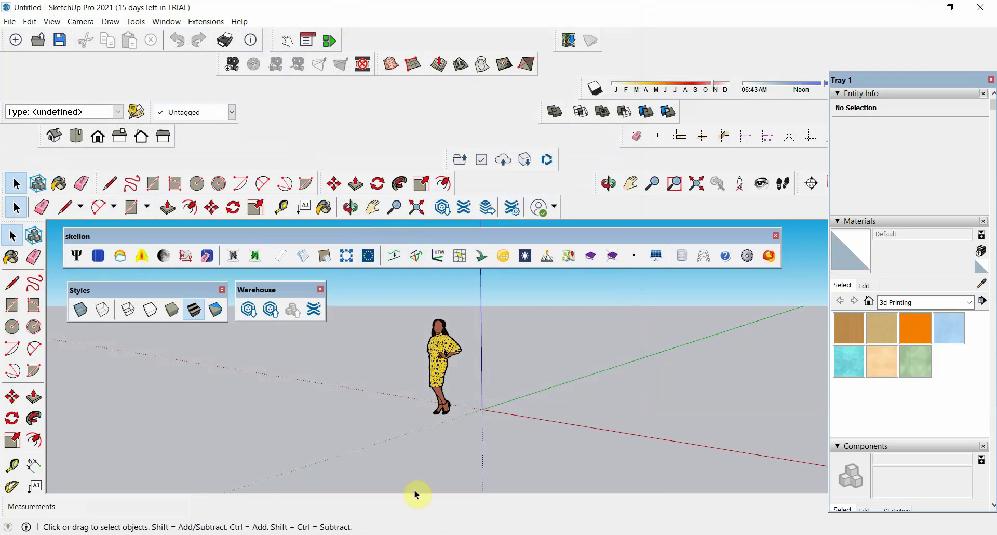
pyautogui.click(415, 532)
pyautogui.scroll(1, 649, 151)
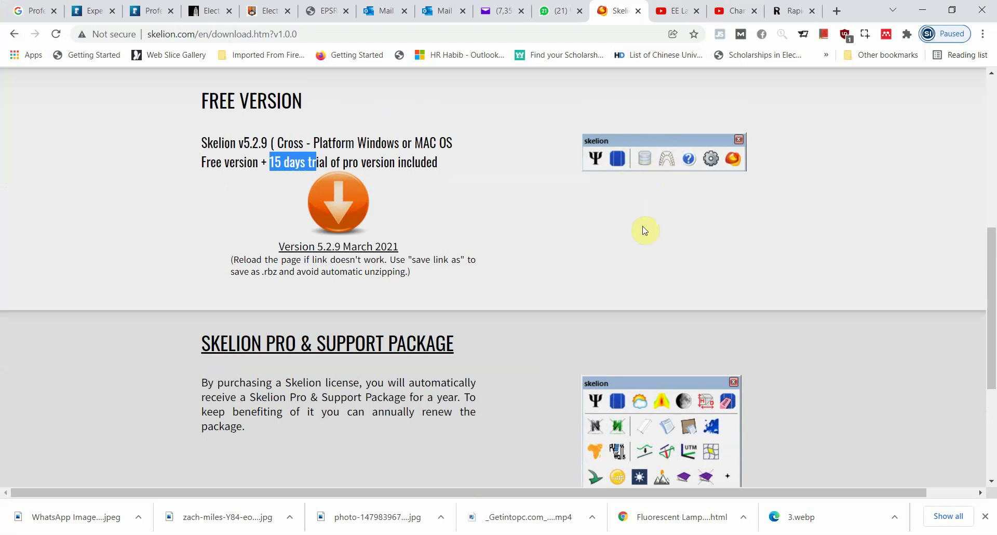
pyautogui.scroll(-2, 655, 328)
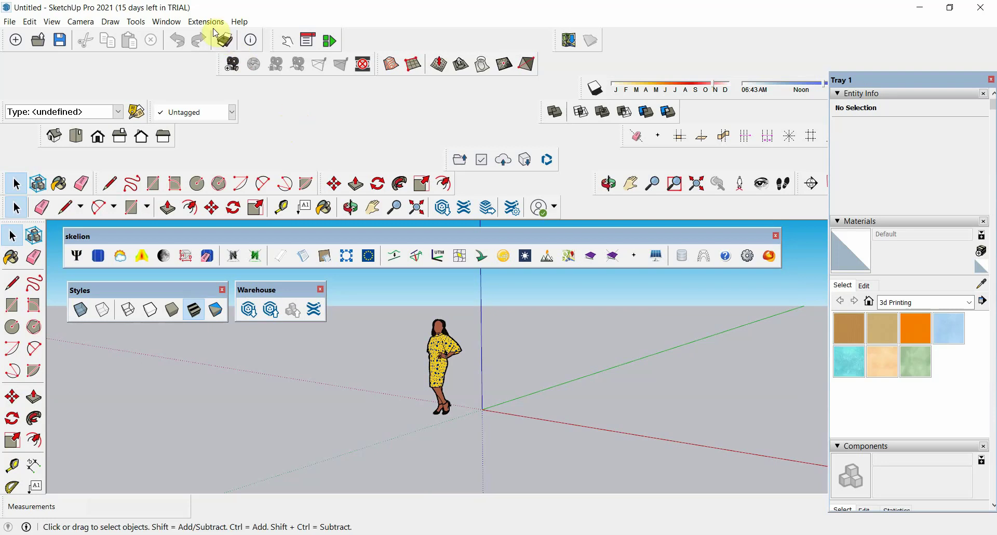
# Open Extensions > Skelion > About and highlight the Skelion Pro line and its serial key.
pyautogui.click(219, 25)
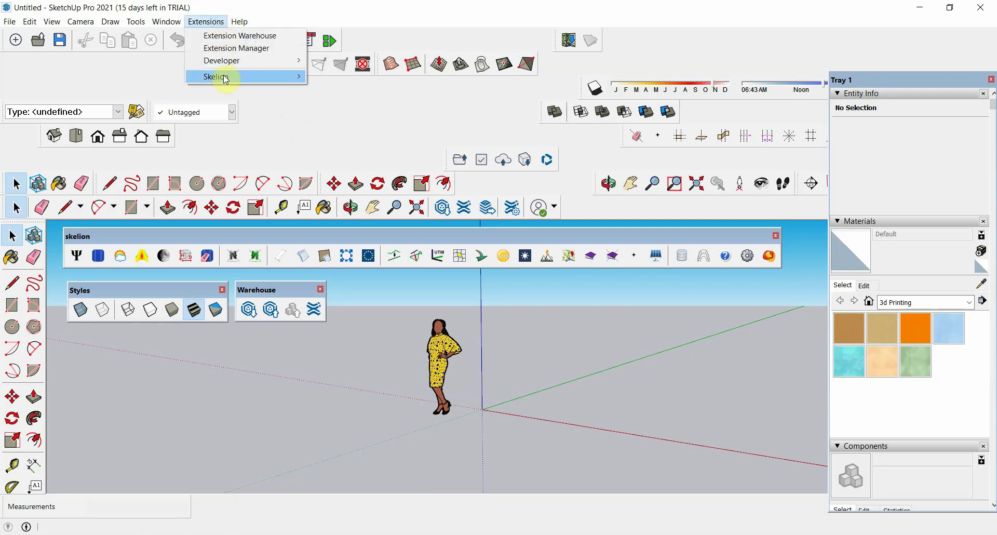
pyautogui.moveTo(226, 76)
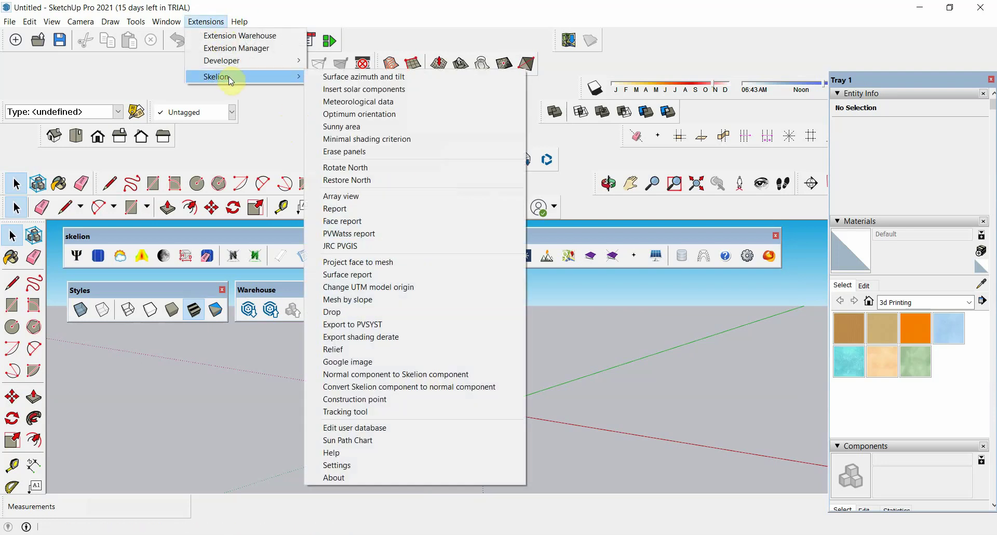
pyautogui.click(338, 476)
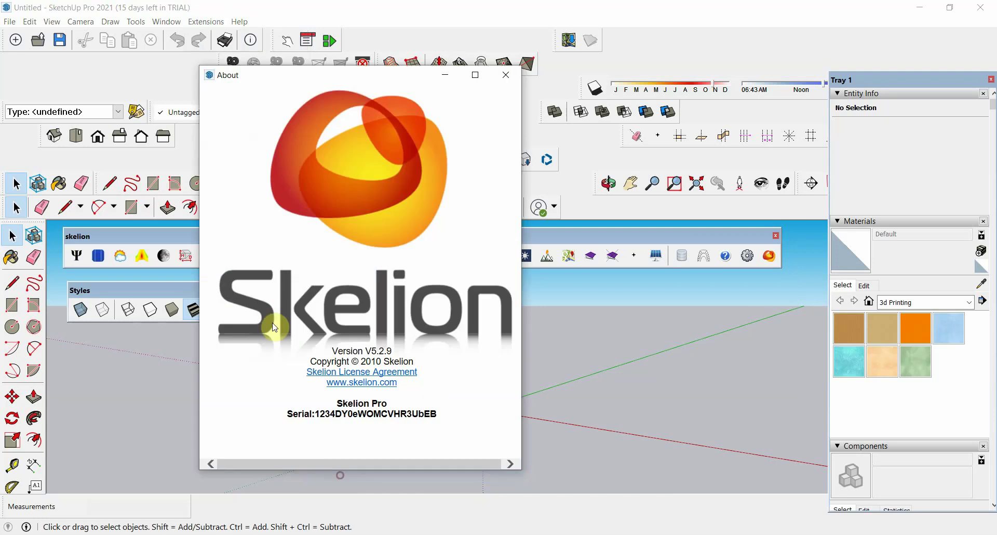
pyautogui.moveTo(358, 414); pyautogui.dragTo(435, 416)
pyautogui.click(440, 420)
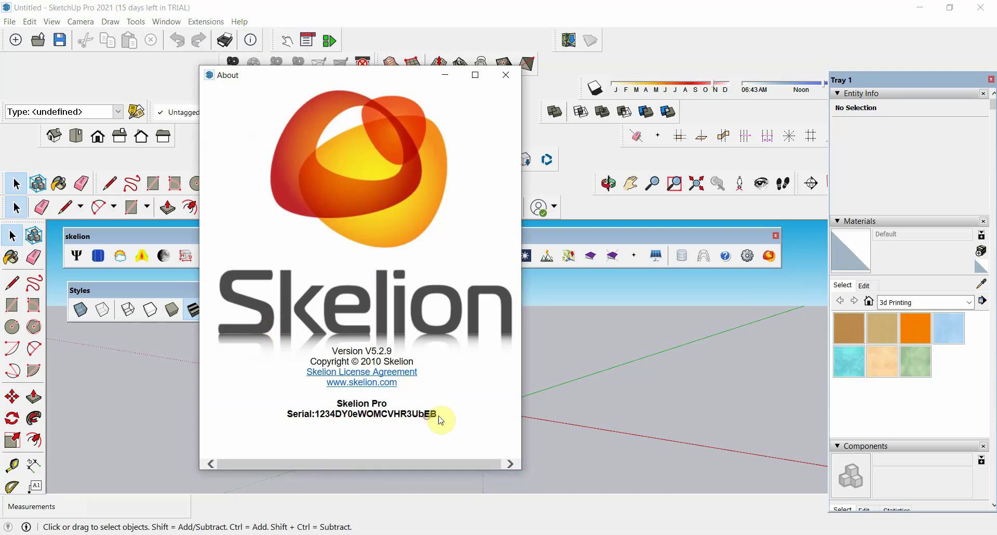
pyautogui.tripleClick(436, 415)
pyautogui.click(345, 402)
pyautogui.moveTo(337, 401)
pyautogui.mouseDown()
pyautogui.moveTo(422, 414)
pyautogui.moveTo(350, 408)
pyautogui.mouseUp()
pyautogui.click(434, 414)
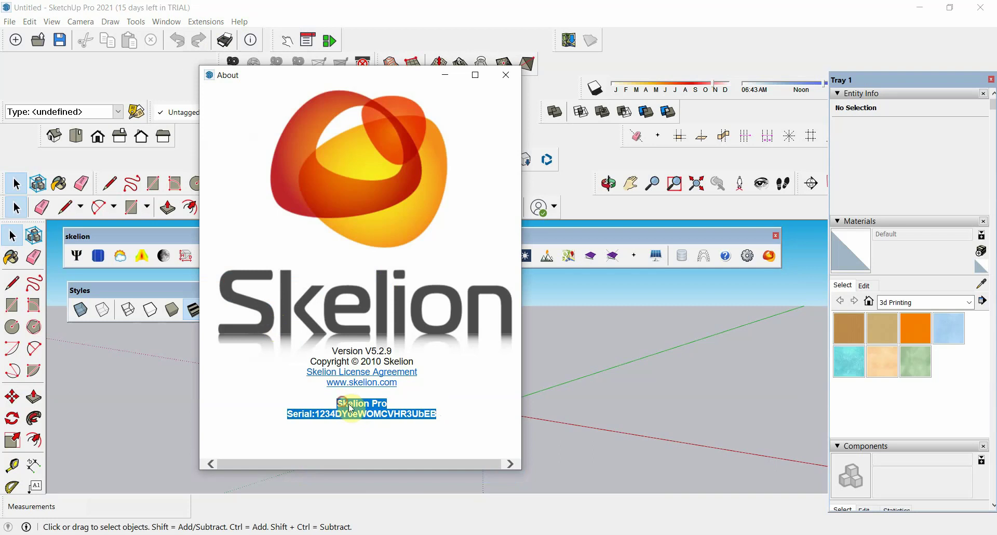
pyautogui.click(351, 409)
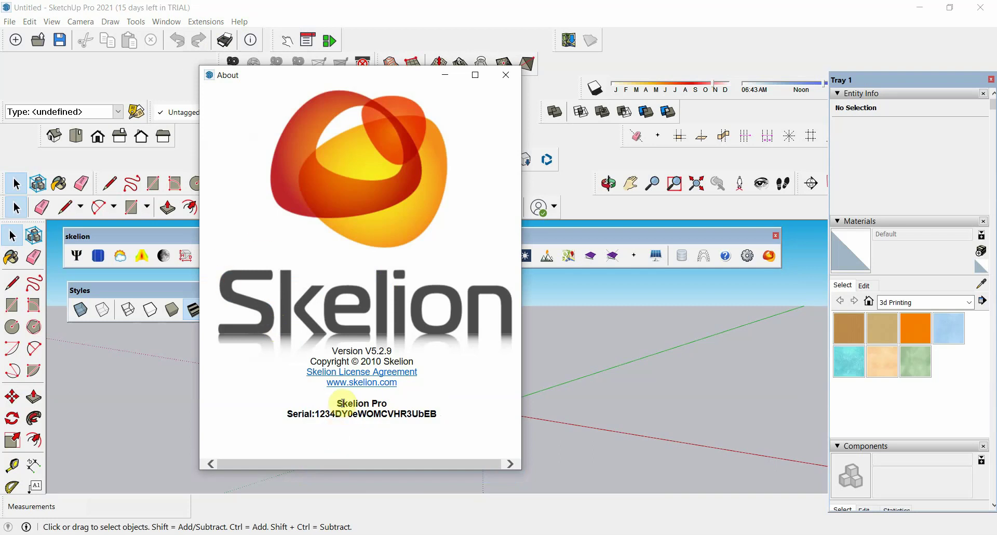
pyautogui.moveTo(338, 412)
pyautogui.mouseDown()
pyautogui.moveTo(412, 417)
pyautogui.moveTo(312, 414)
pyautogui.mouseUp()
pyautogui.click(422, 414)
pyautogui.click(439, 414)
# Flip between the support request screenshot and support's reply about how many licenses are needed.
pyautogui.click(334, 412)
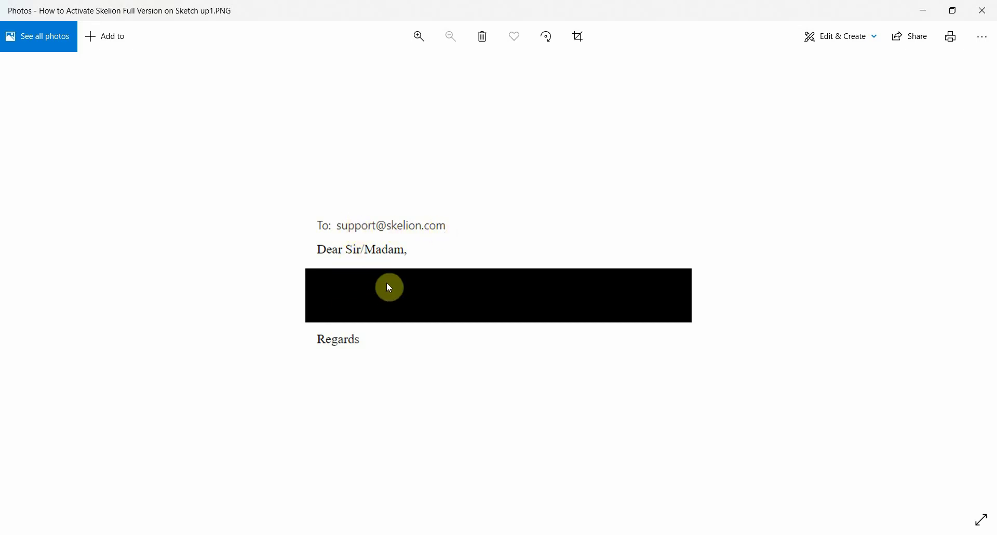
pyautogui.click(983, 281)
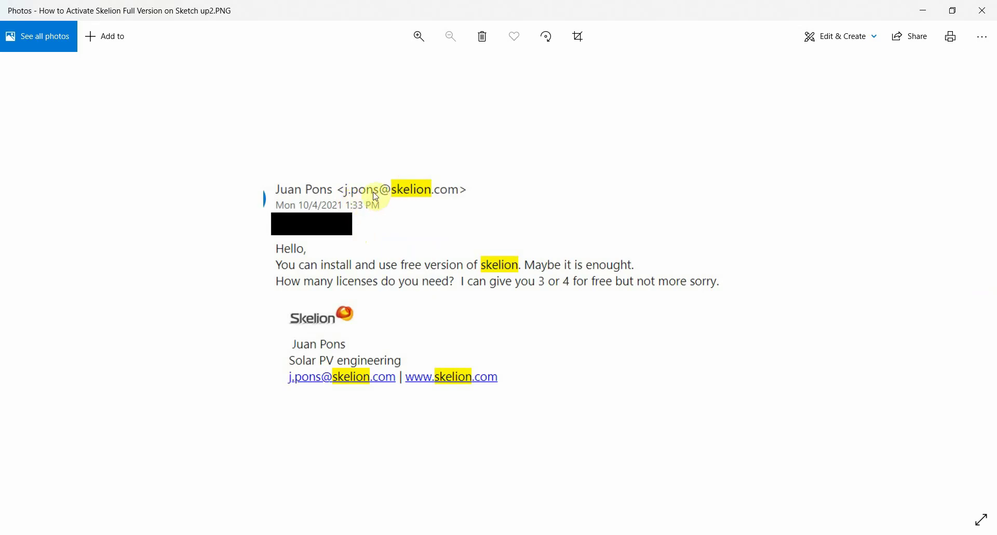
pyautogui.click(26, 280)
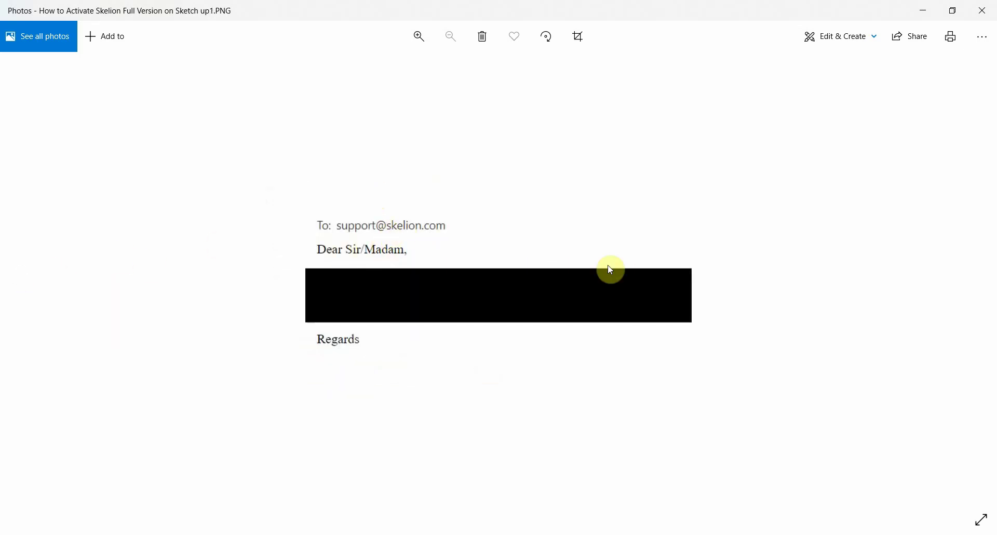
pyautogui.click(980, 280)
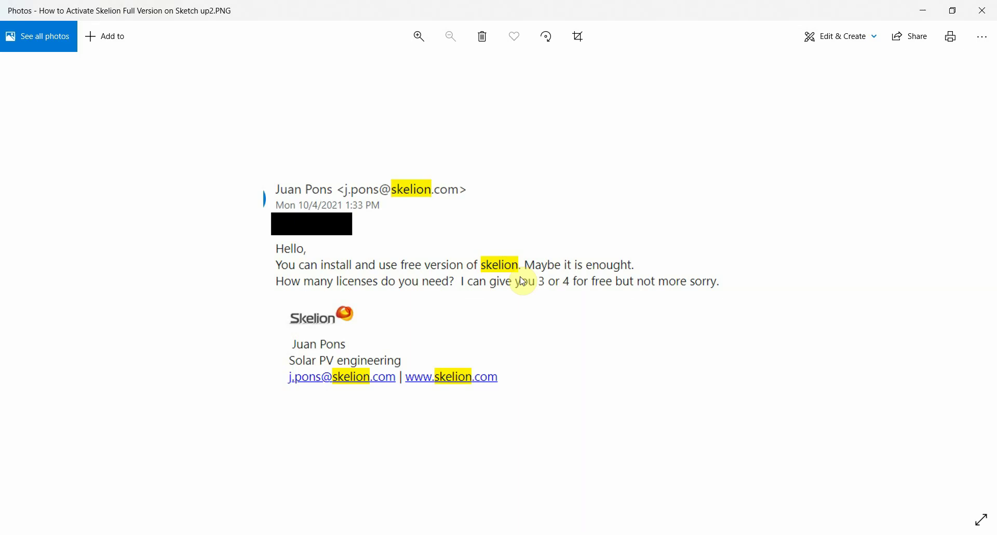
# View the email listing four Pro serial keys, then return to SketchUp's Skelion About dialog.
pyautogui.click(988, 291)
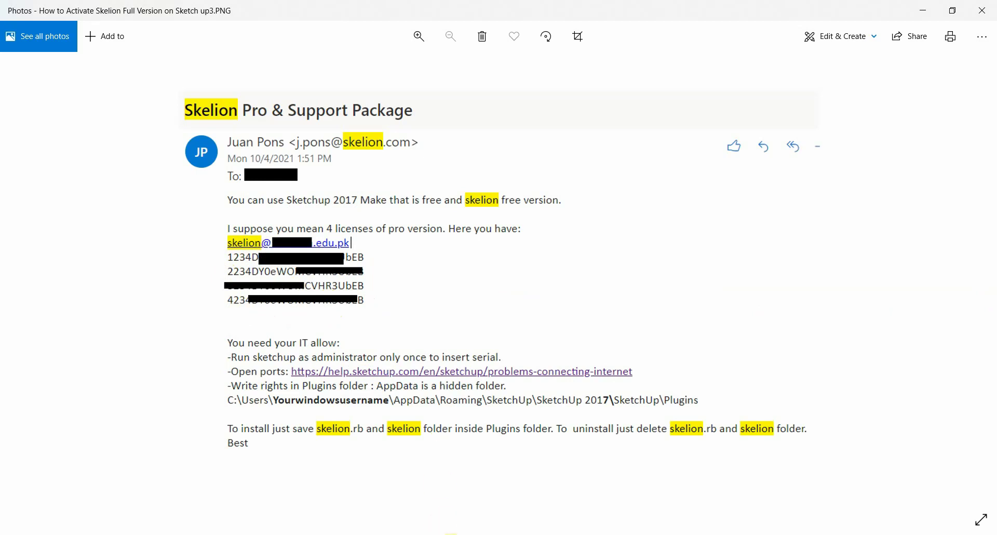
pyautogui.click(440, 529)
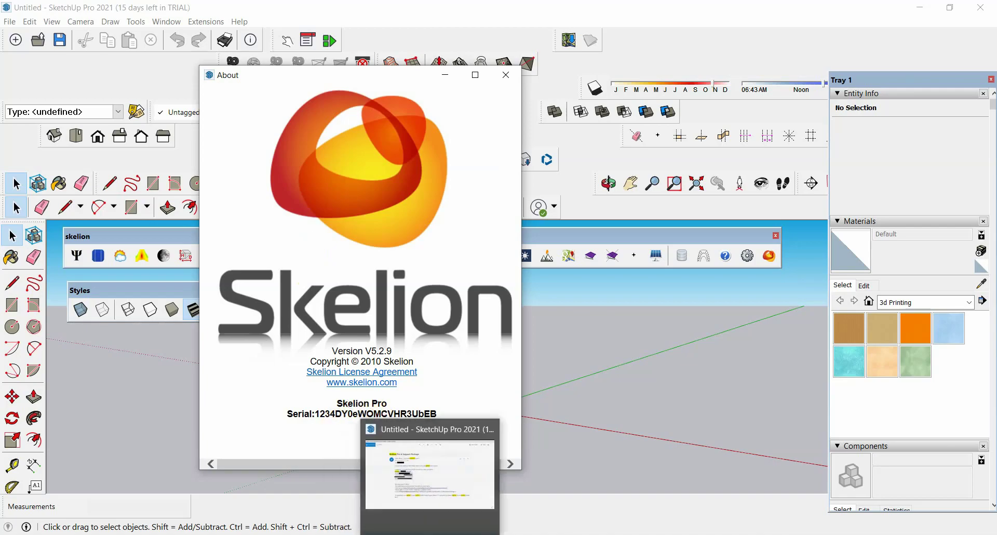
# Nudge the Skelion toolbar slightly right and then back left.
pyautogui.click(467, 530)
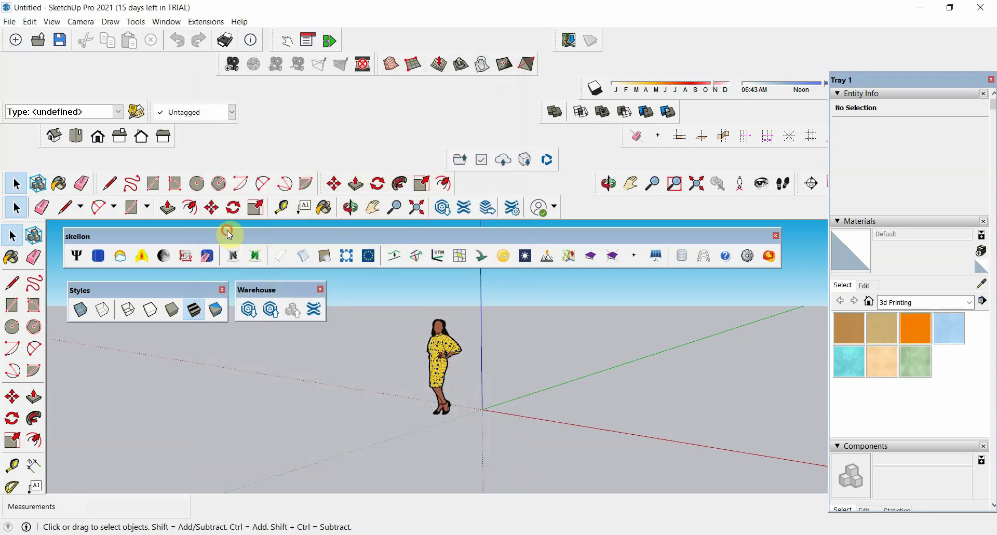
pyautogui.moveTo(229, 237); pyautogui.dragTo(240, 238)
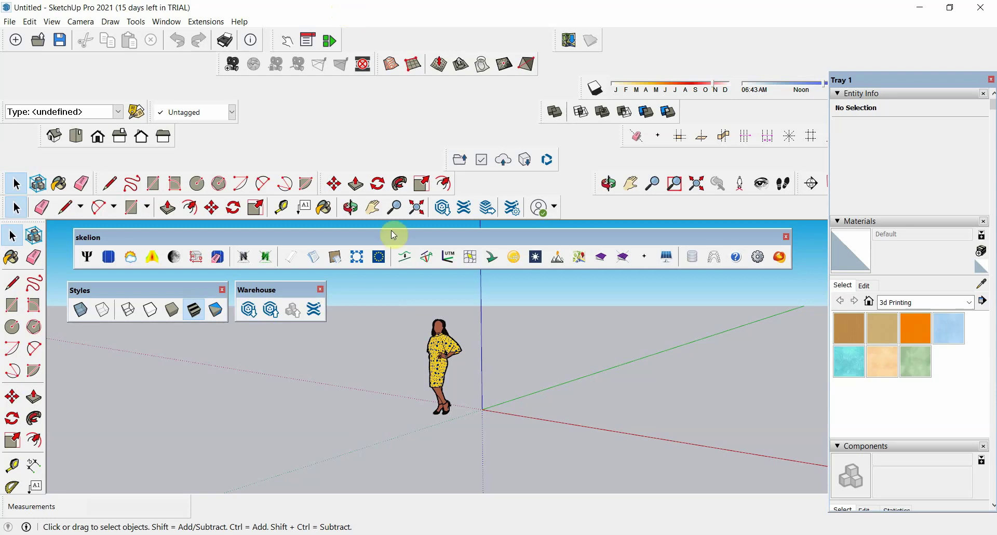
pyautogui.moveTo(390, 235); pyautogui.dragTo(382, 236)
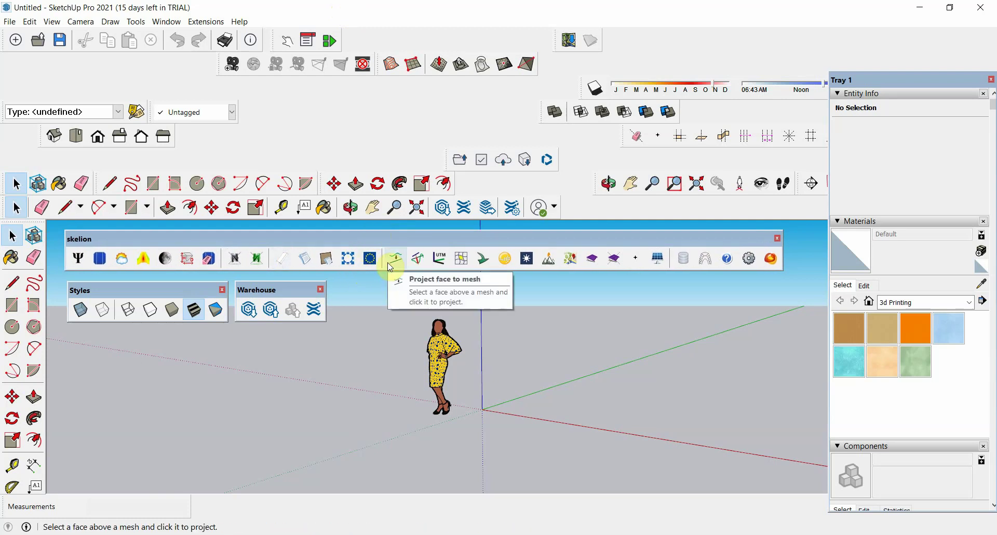
# Reopen Skelion's About dialog to recheck the Pro V5.2.9 serial, then close it.
pyautogui.click(223, 23)
pyautogui.moveTo(244, 76)
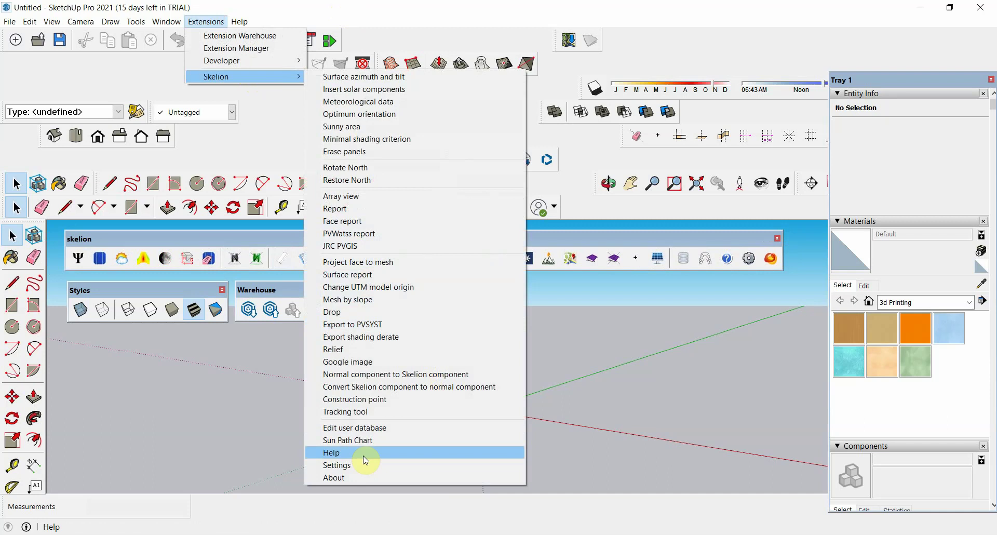
pyautogui.click(364, 476)
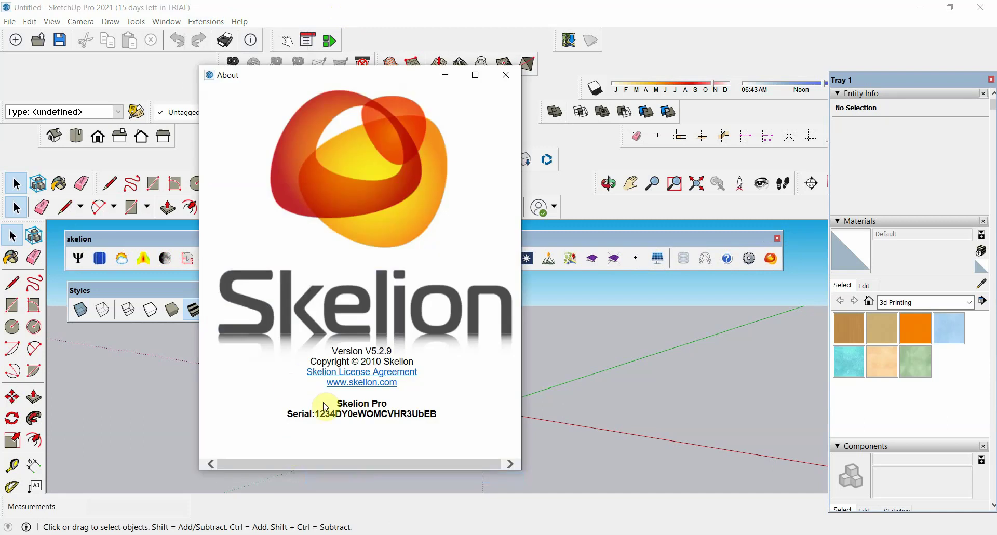
pyautogui.click(509, 76)
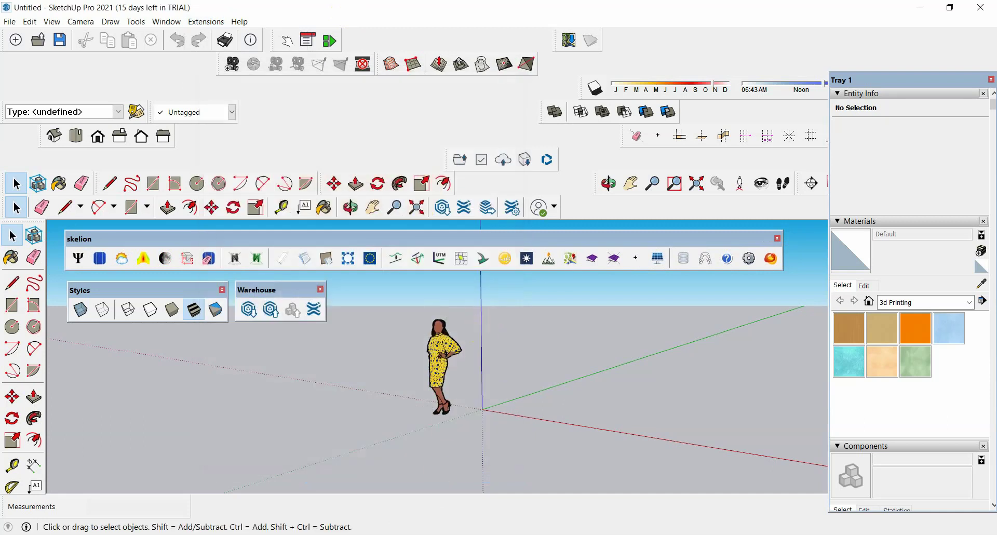